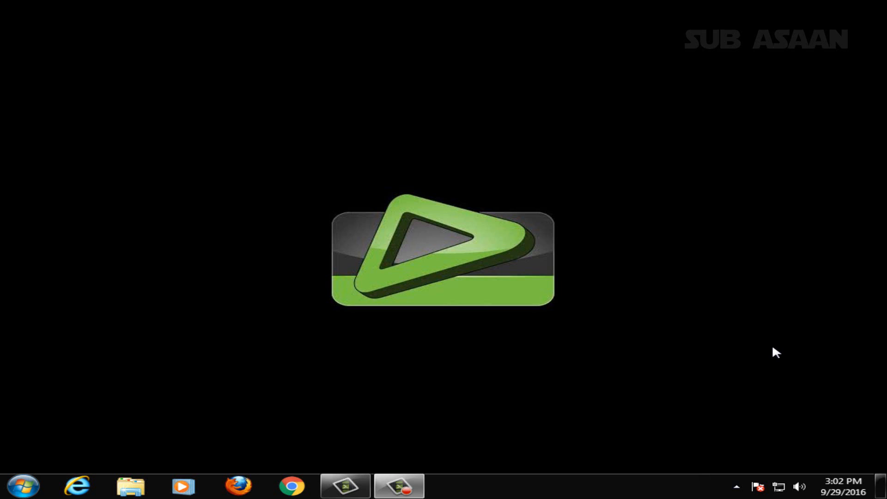
# - Launch EDIUS and create a folder named New folder on drive E: as the default project folder
pyautogui.click(23, 485)
pyautogui.click(78, 207)
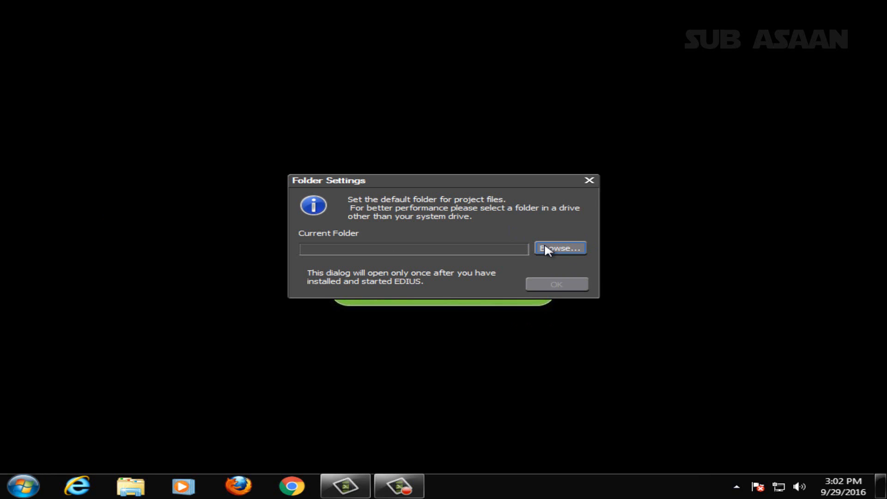
pyautogui.click(545, 250)
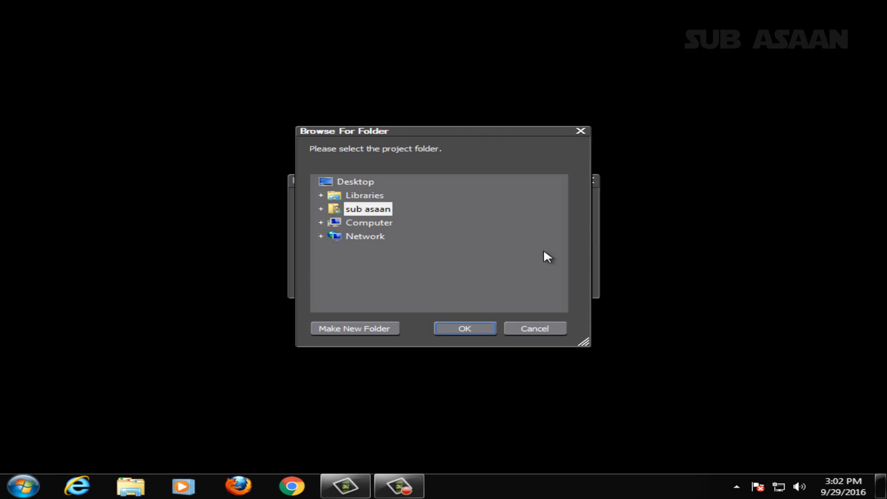
pyautogui.doubleClick(370, 224)
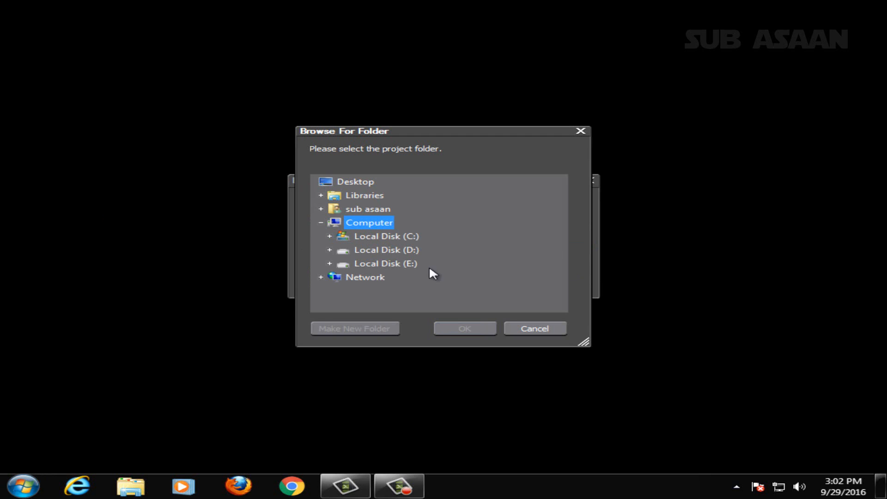
pyautogui.doubleClick(378, 263)
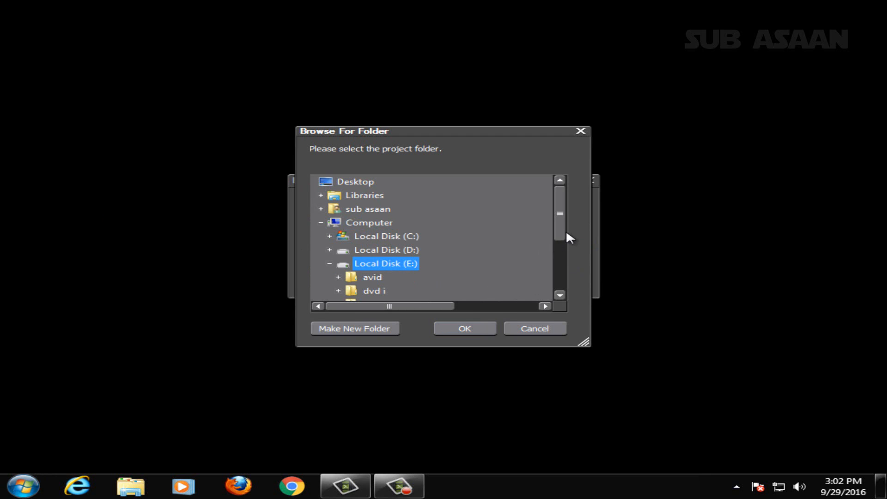
pyautogui.moveTo(564, 235); pyautogui.dragTo(563, 276)
pyautogui.click(388, 329)
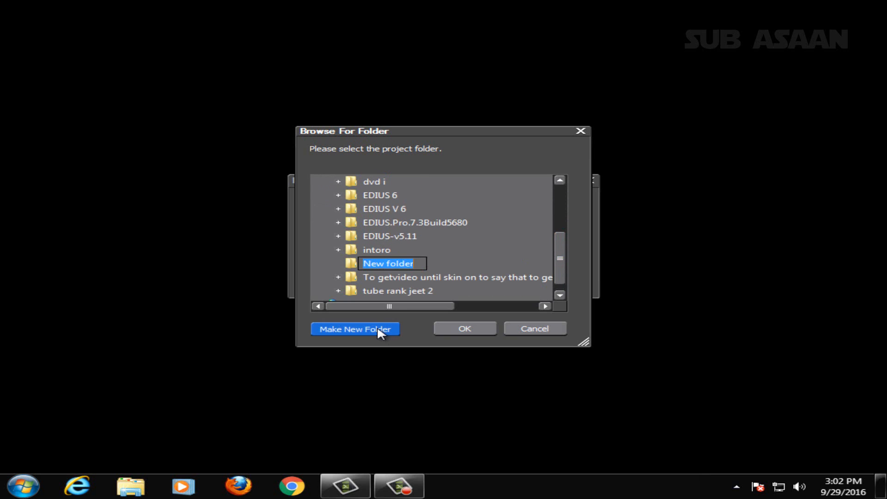
pyautogui.click(455, 328)
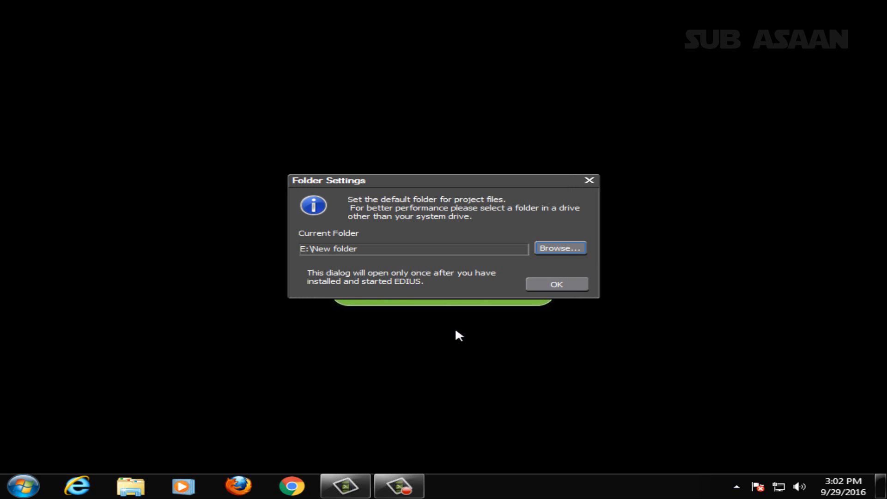
pyautogui.click(564, 284)
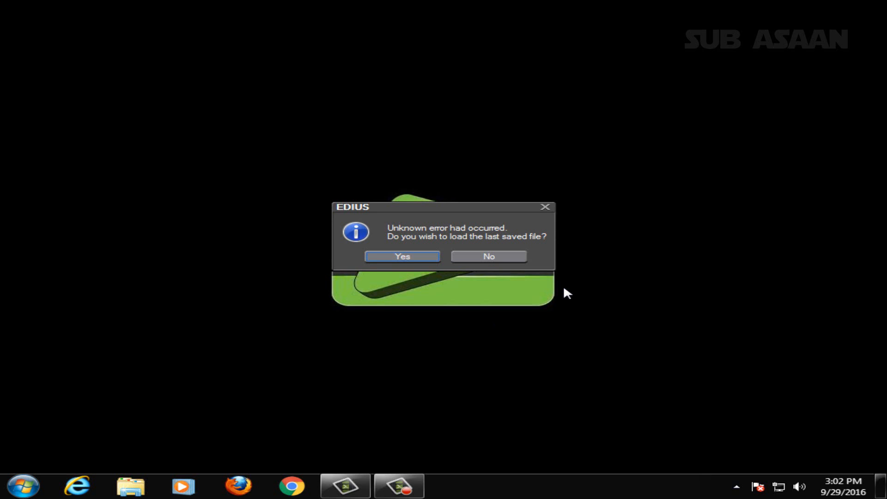
# - Decline loading the last saved file and create a new project named Untitled with the HD 1920x1080 25p 16:9 8bit preset
pyautogui.click(482, 255)
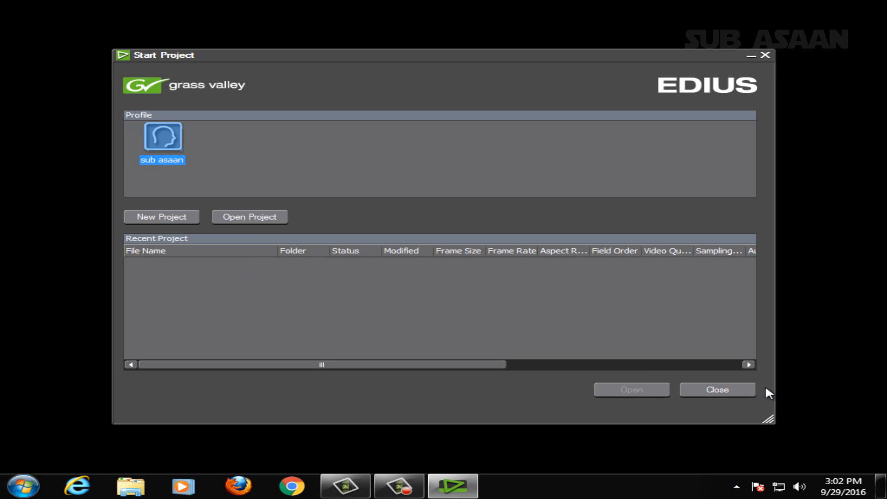
pyautogui.click(156, 217)
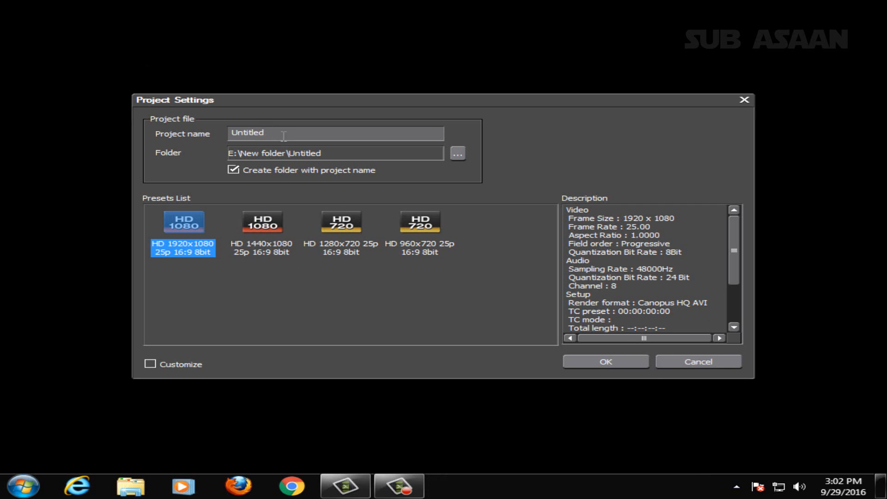
pyautogui.click(607, 363)
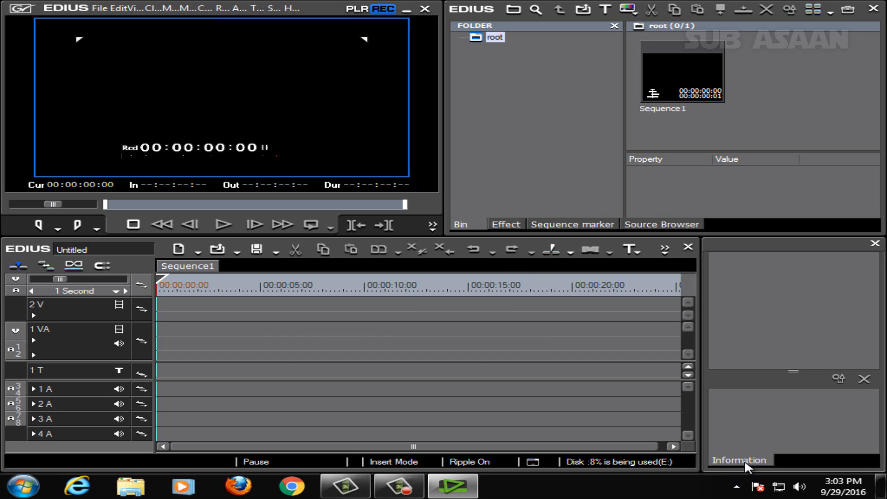
# - Dock the Information palette with the Bin palettes, then narrow the timeline and fit the combined palette window beside it
pyautogui.moveTo(745, 464); pyautogui.dragTo(745, 392)
pyautogui.moveTo(720, 220); pyautogui.dragTo(722, 224)
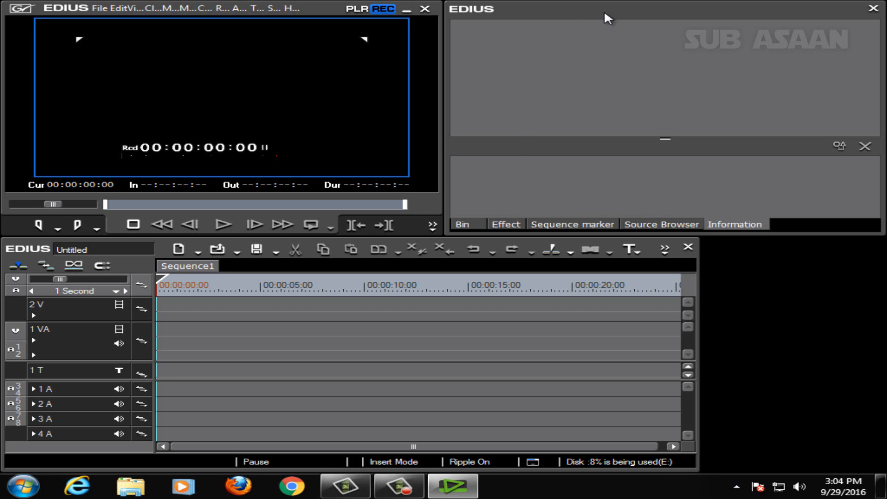
pyautogui.moveTo(604, 10); pyautogui.dragTo(695, 261)
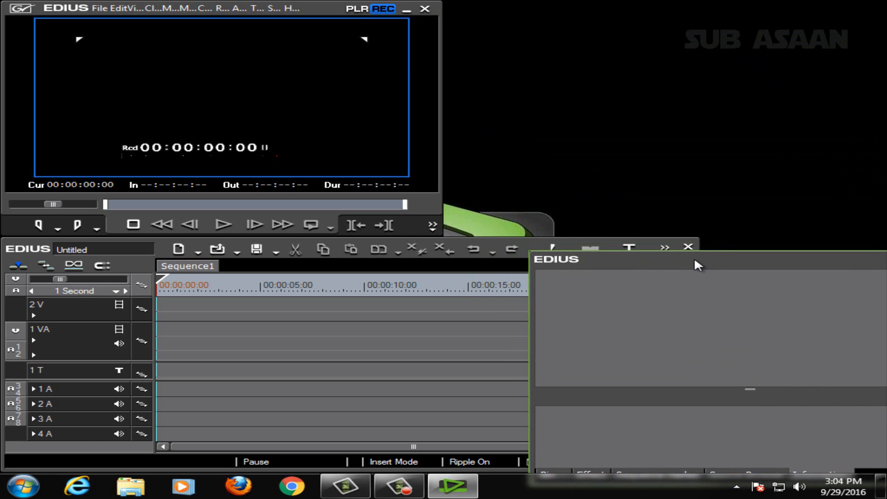
pyautogui.moveTo(535, 347); pyautogui.dragTo(697, 340)
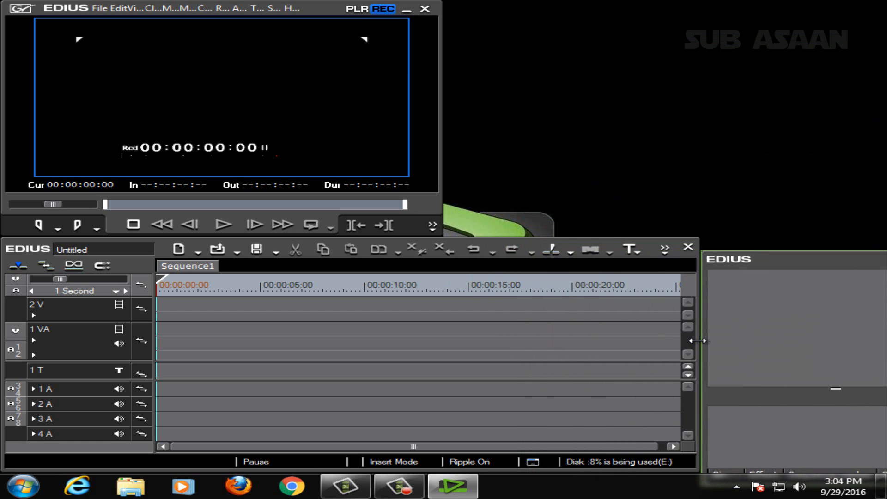
pyautogui.moveTo(697, 288); pyautogui.dragTo(627, 291)
pyautogui.moveTo(758, 262); pyautogui.dragTo(603, 257)
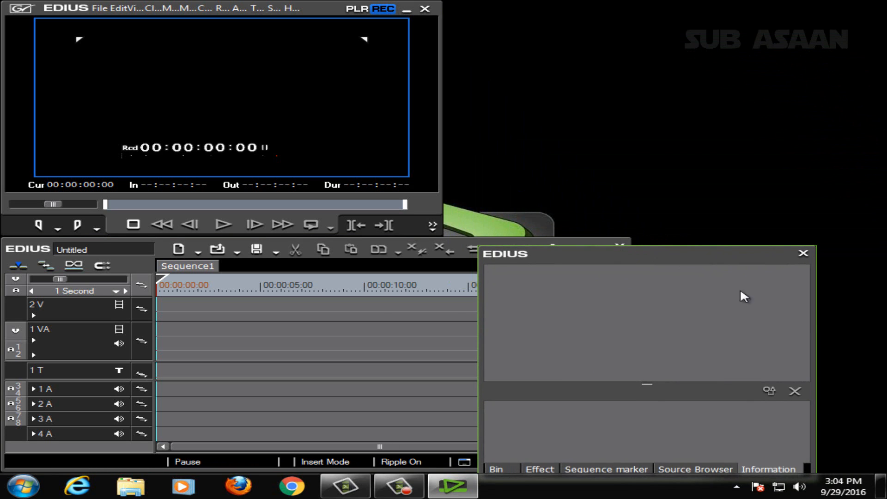
pyautogui.moveTo(810, 314); pyautogui.dragTo(709, 318)
pyautogui.moveTo(598, 251); pyautogui.dragTo(750, 240)
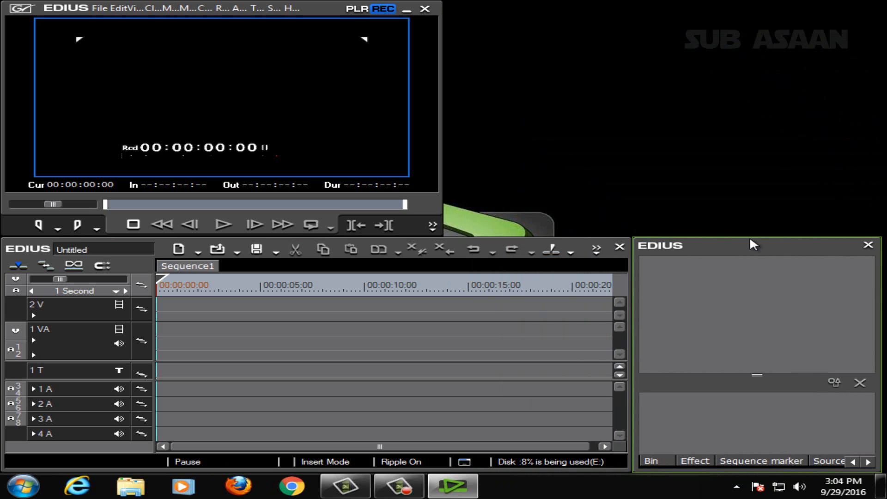
# - Close the combined palette window and bring it back on screen
pyautogui.click(867, 246)
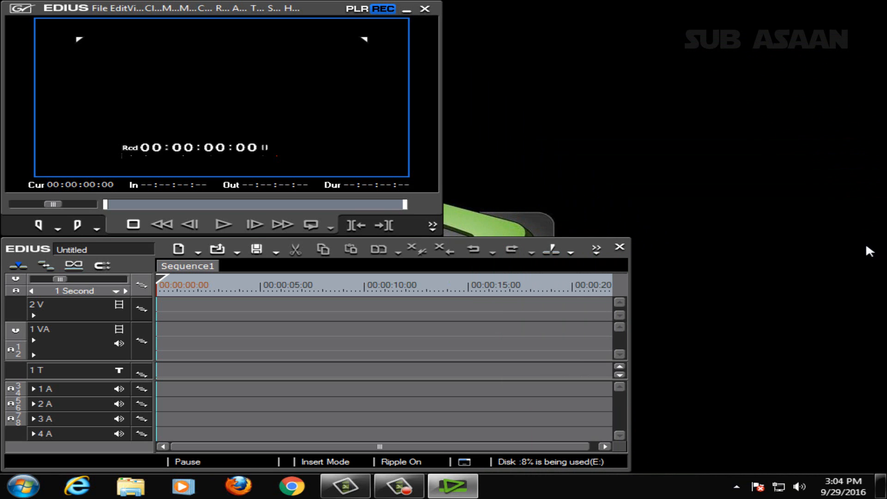
pyautogui.click(321, 334)
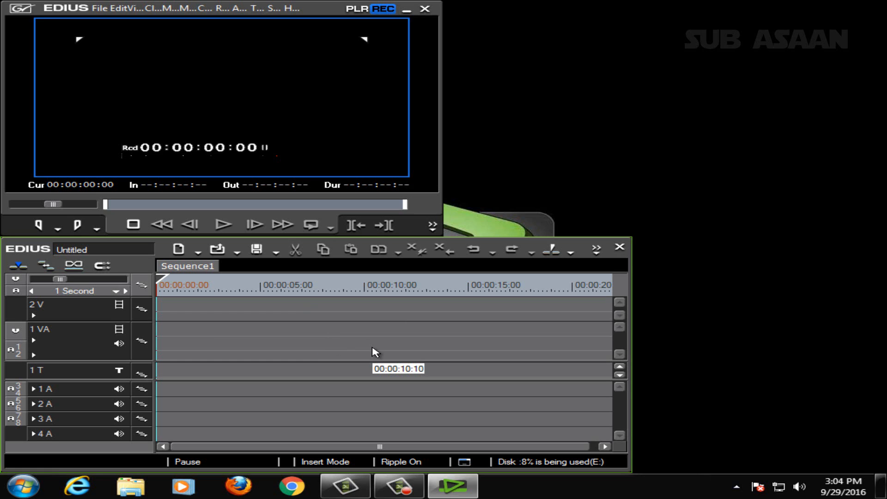
pyautogui.press('b')
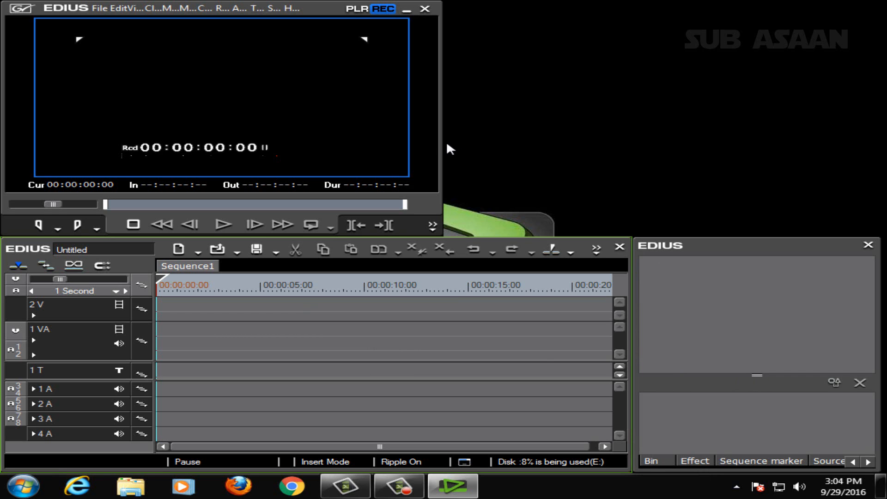
# - Stretch the preview window across the full screen width and widen the palette window into the timeline's space to show the bin contents
pyautogui.moveTo(440, 145); pyautogui.dragTo(879, 150)
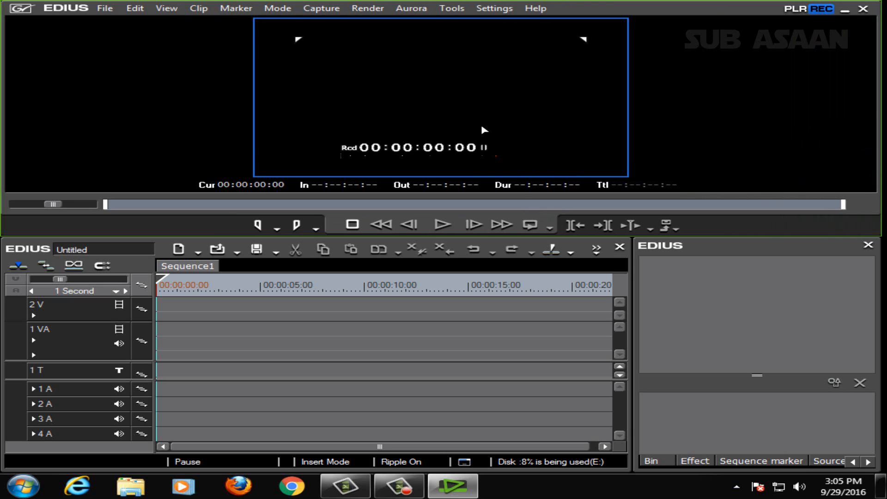
pyautogui.click(657, 463)
pyautogui.click(693, 463)
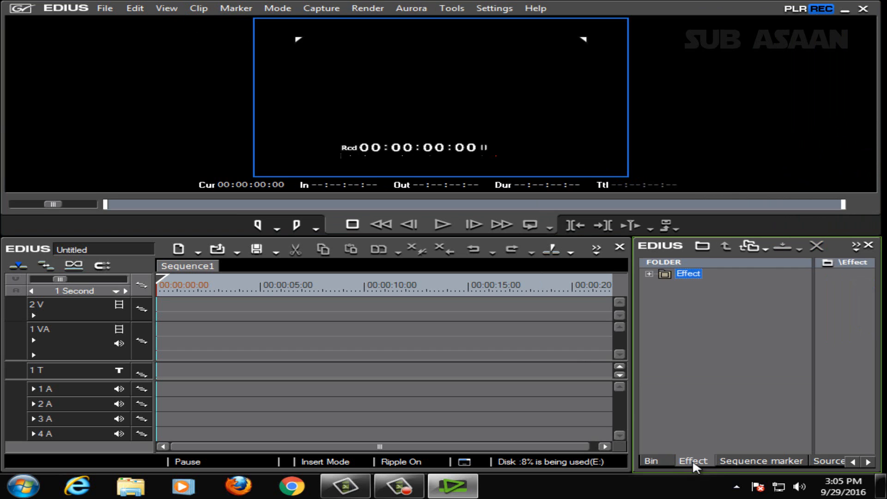
pyautogui.click(750, 462)
pyautogui.moveTo(634, 403); pyautogui.dragTo(599, 405)
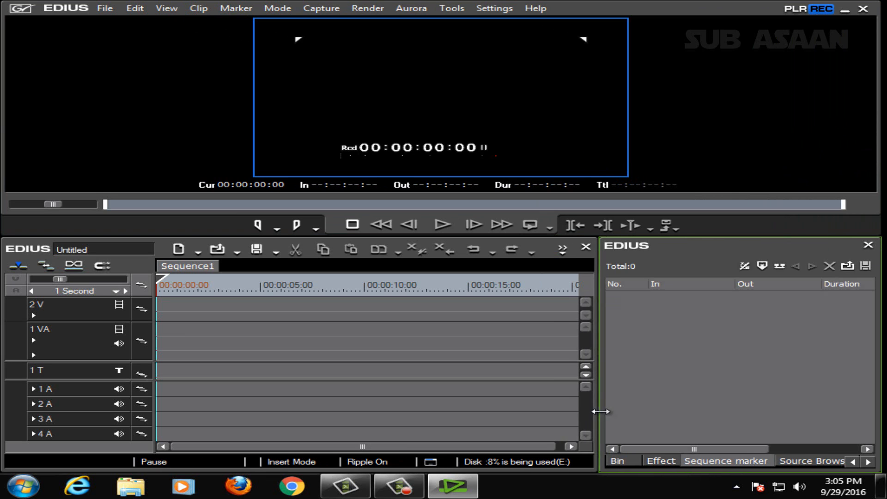
pyautogui.click(664, 464)
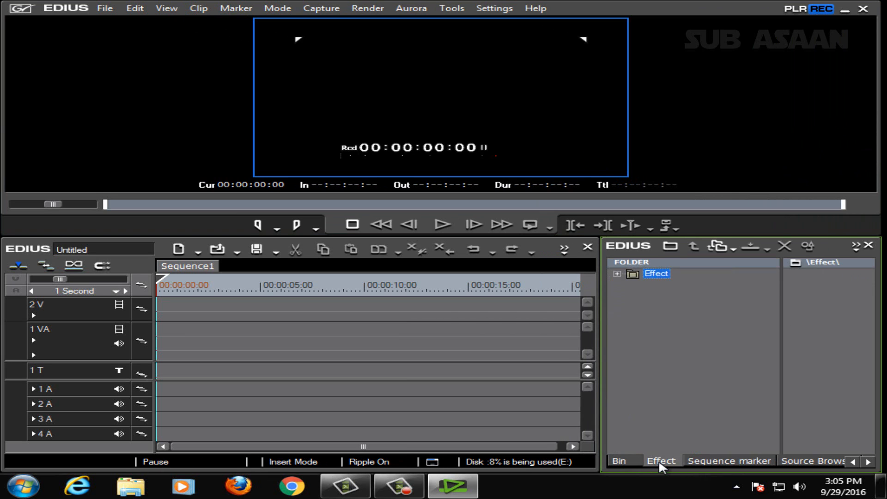
pyautogui.click(619, 462)
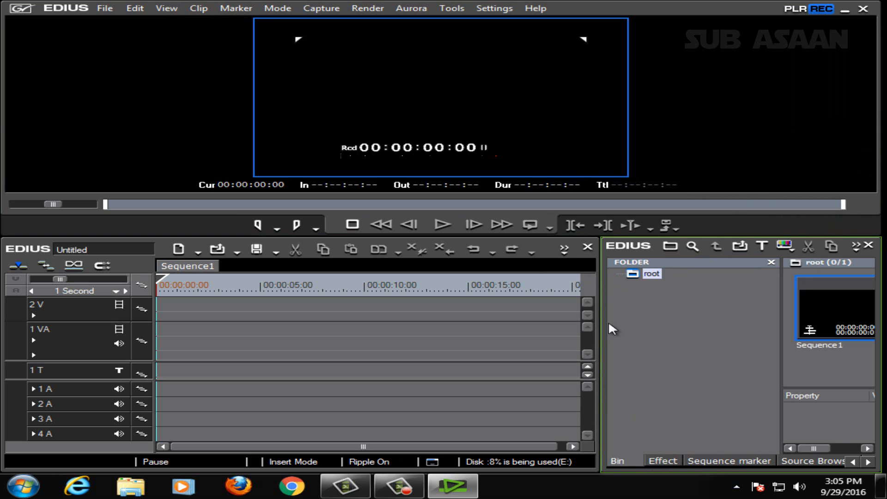
pyautogui.moveTo(601, 323); pyautogui.dragTo(557, 323)
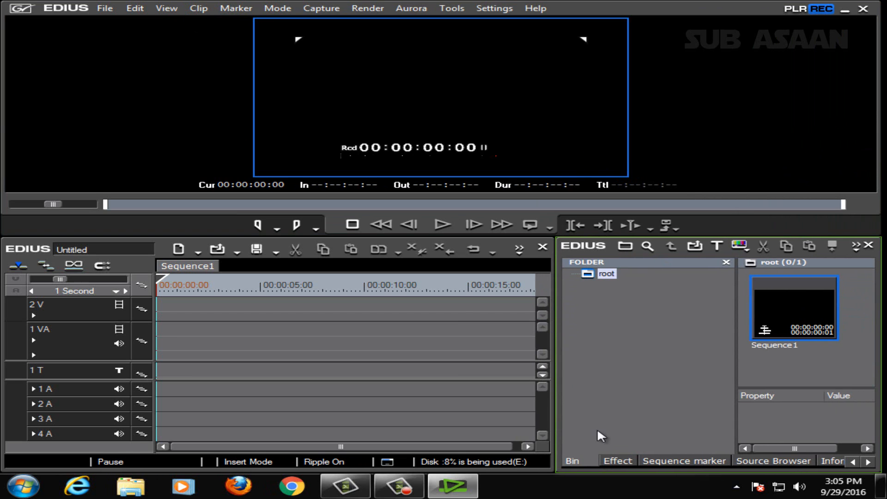
# - Look through the Effect, Sequence marker, Information and Source Browser palettes
pyautogui.click(628, 460)
pyautogui.click(668, 461)
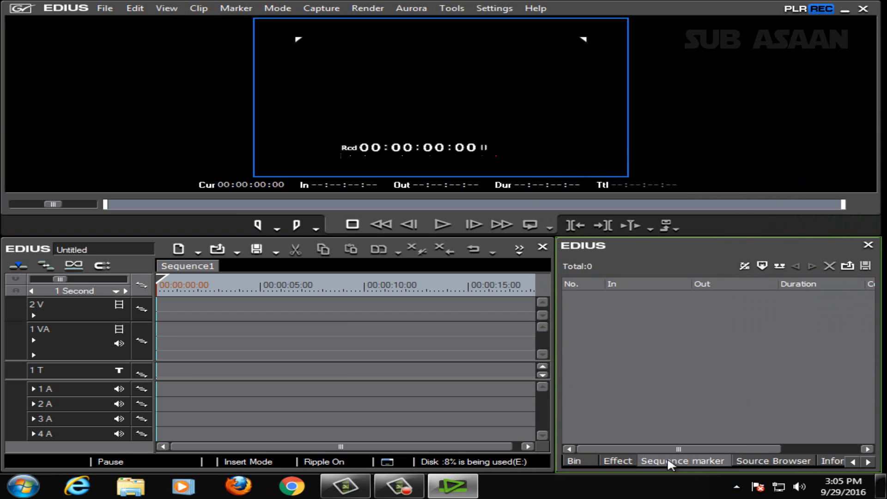
pyautogui.click(753, 463)
pyautogui.click(835, 460)
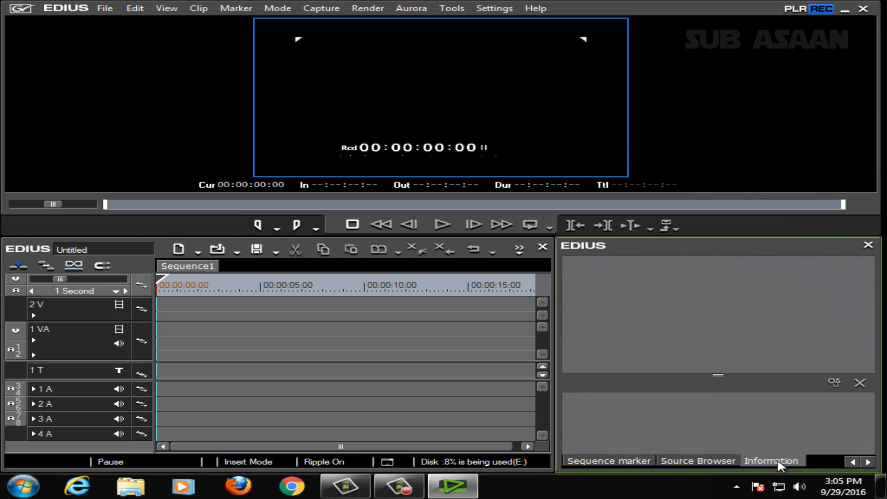
pyautogui.click(729, 457)
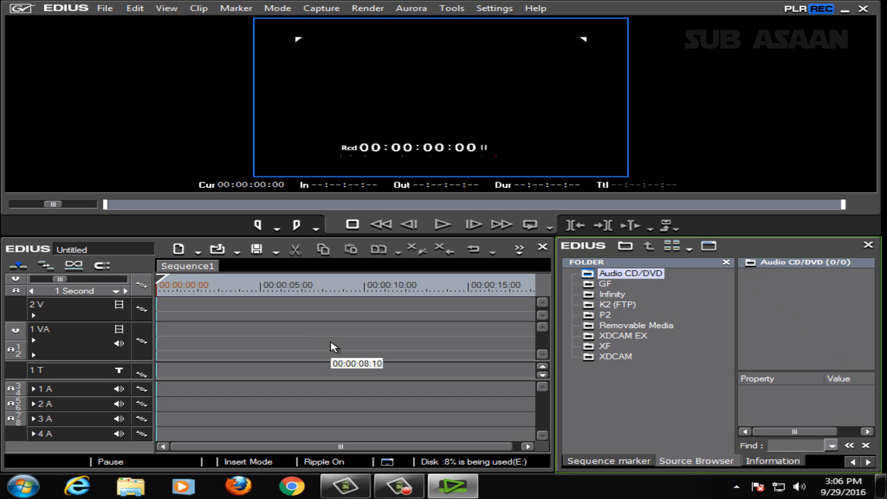
# - Open the System Settings and review the application's project presets
pyautogui.click(495, 9)
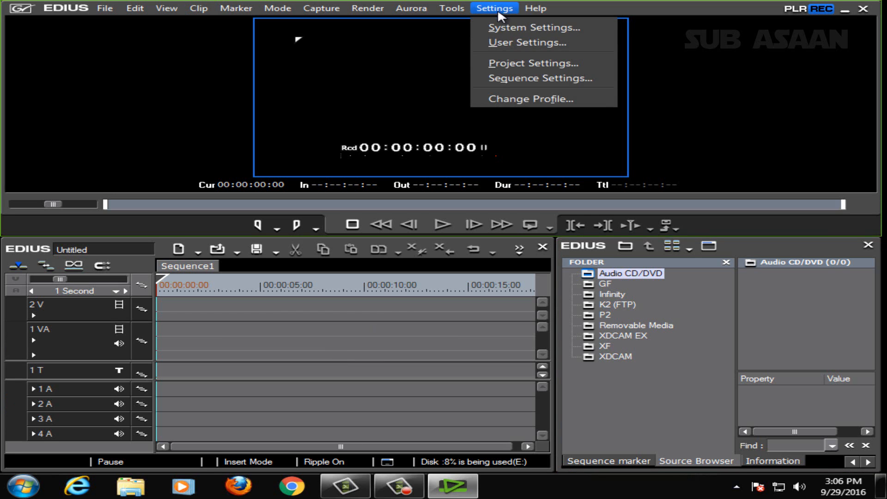
pyautogui.click(517, 26)
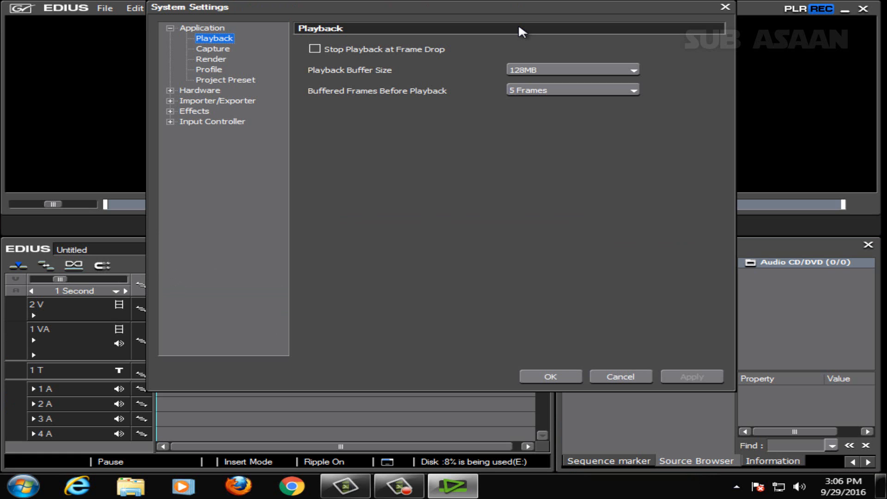
pyautogui.click(217, 80)
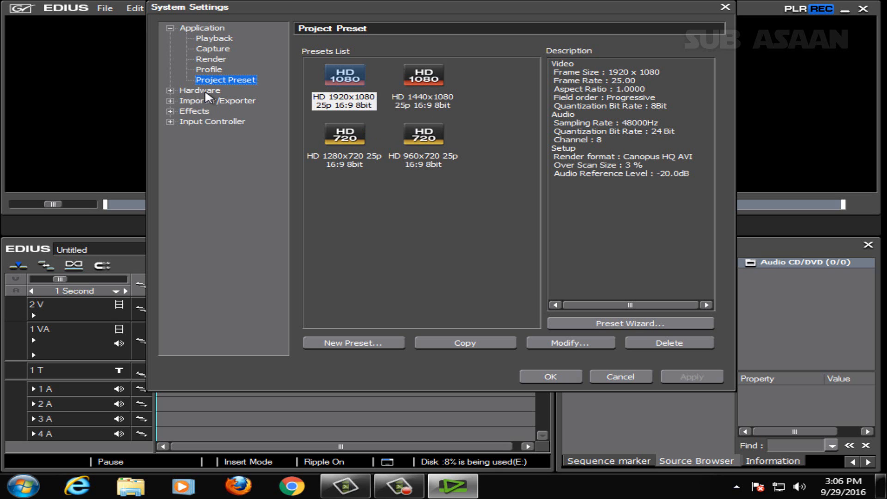
# - Start a new hardware device preset and enter mm as its name
pyautogui.click(170, 90)
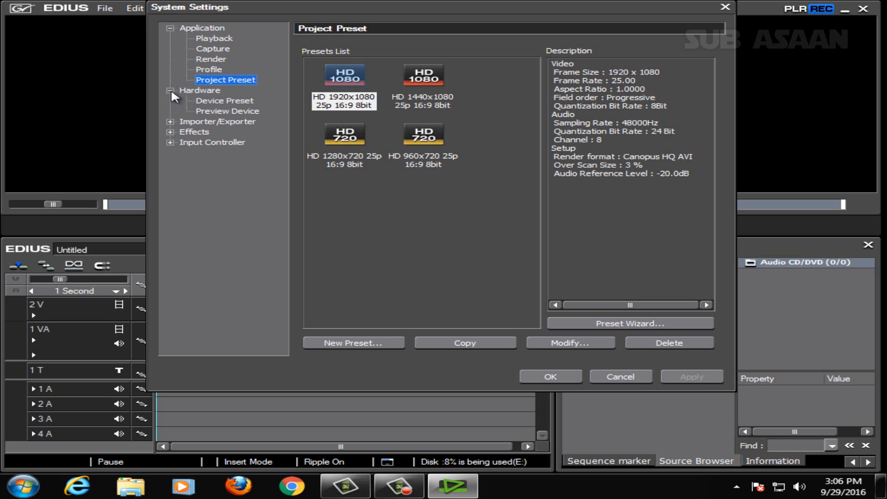
pyautogui.click(222, 101)
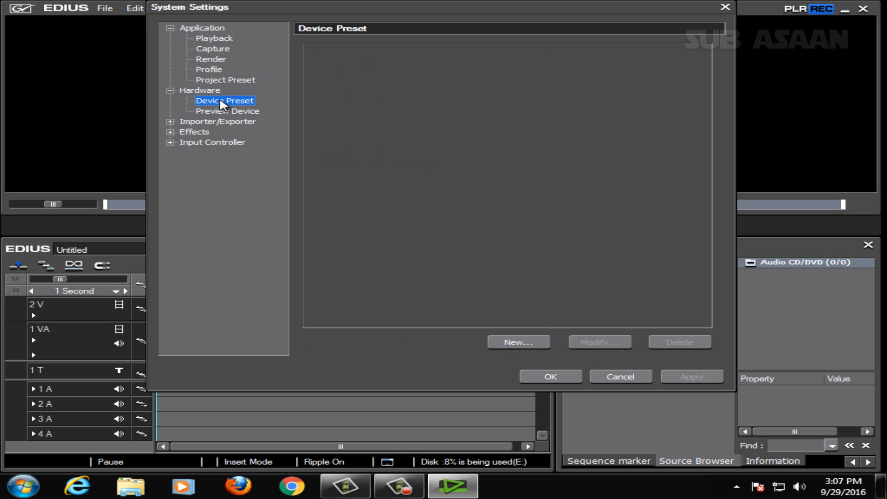
pyautogui.click(523, 345)
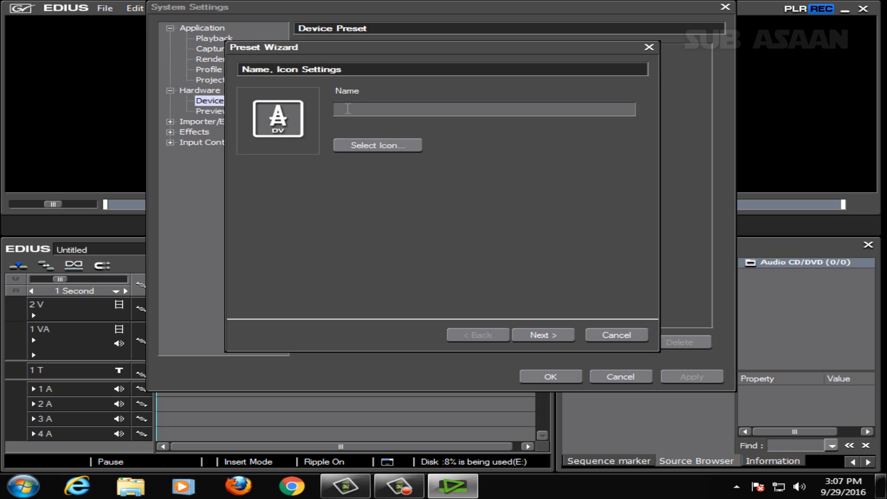
pyautogui.write('new')
pyautogui.press('BackSpace')
pyautogui.press('BackSpace')
pyautogui.press('BackSpace')
pyautogui.write('mm')
# - Assign the DVCPRO camera icon, devicepreset_icon08.psd, to the new device preset
pyautogui.click(375, 146)
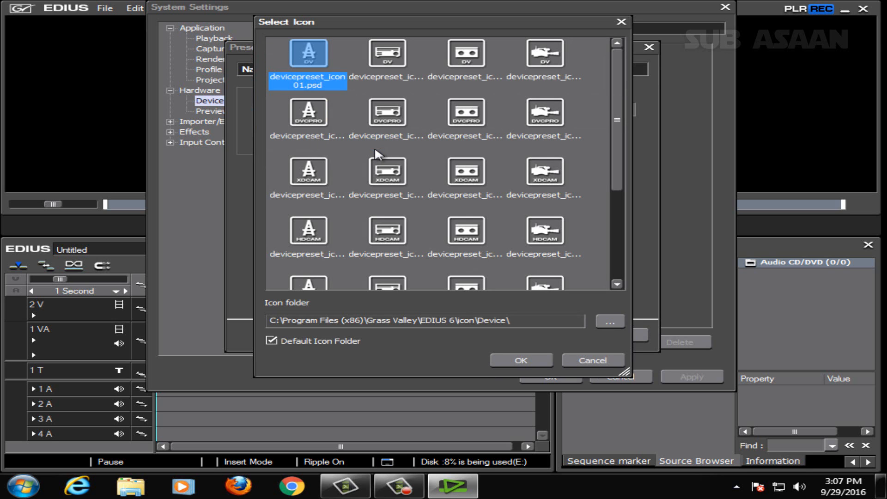
pyautogui.moveTo(620, 149)
pyautogui.mouseDown()
pyautogui.moveTo(613, 252)
pyautogui.moveTo(619, 160)
pyautogui.mouseUp()
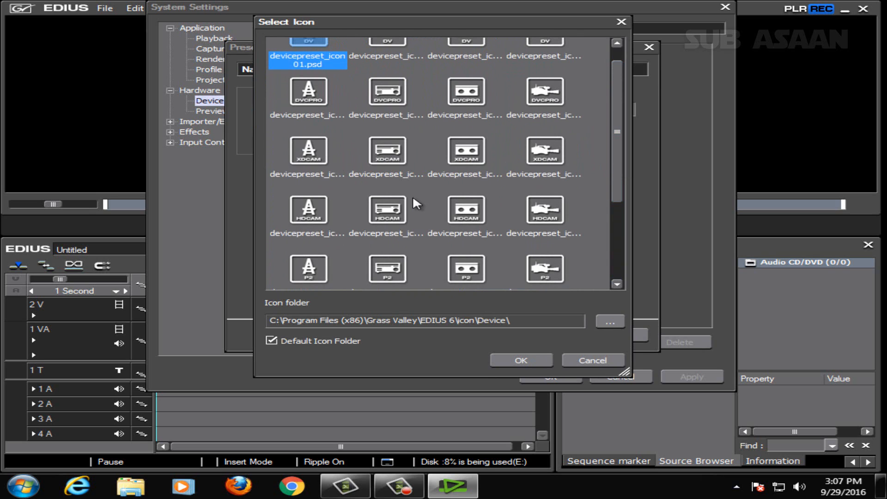
pyautogui.click(546, 98)
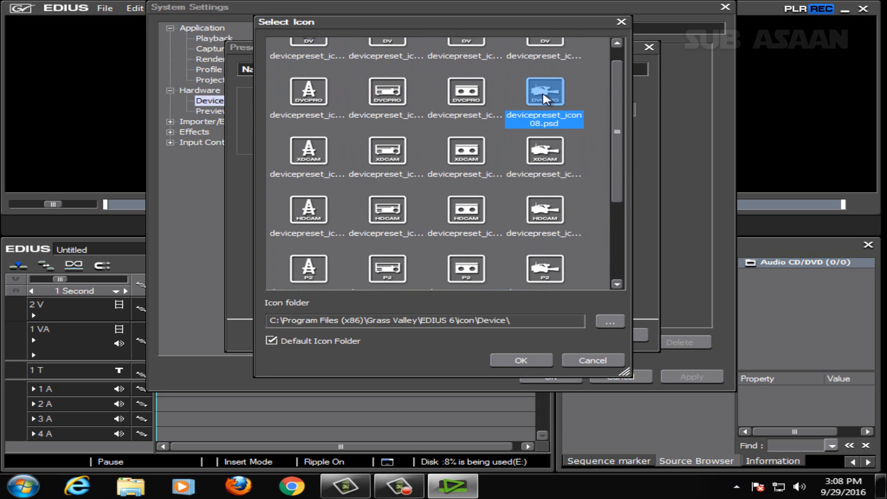
pyautogui.click(522, 363)
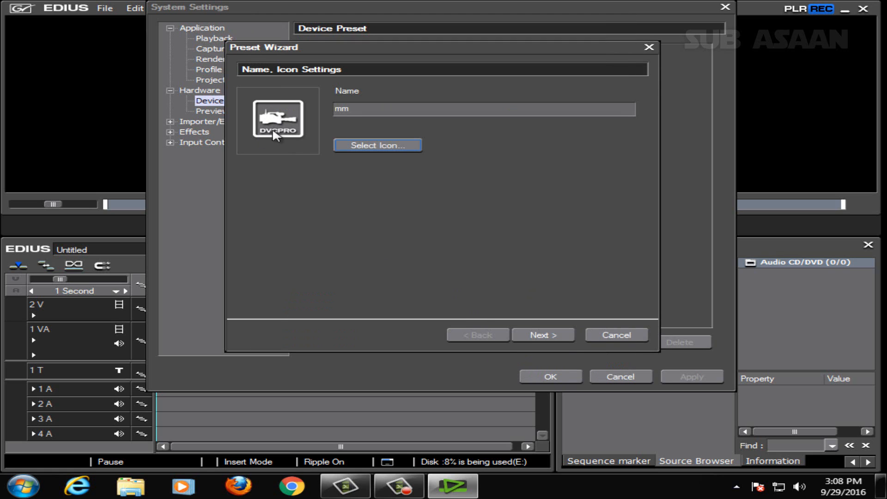
# - Set the preset's input hardware interface to Generic HDV
pyautogui.click(537, 335)
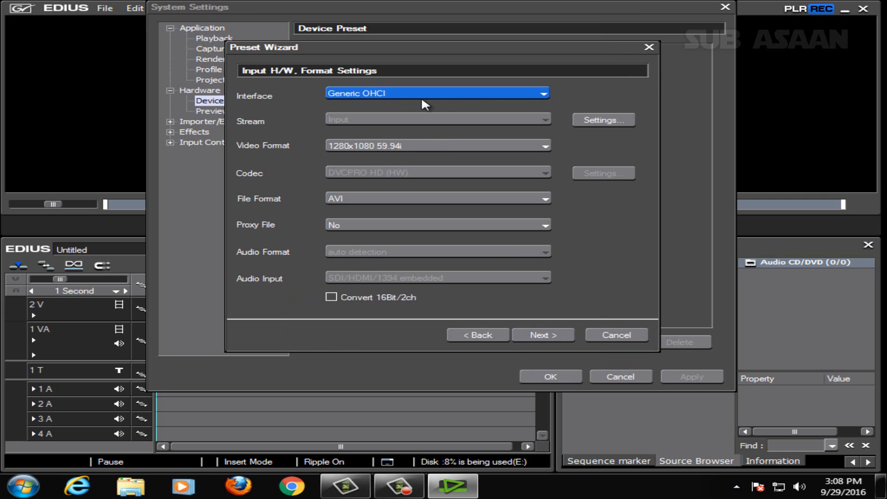
pyautogui.click(544, 95)
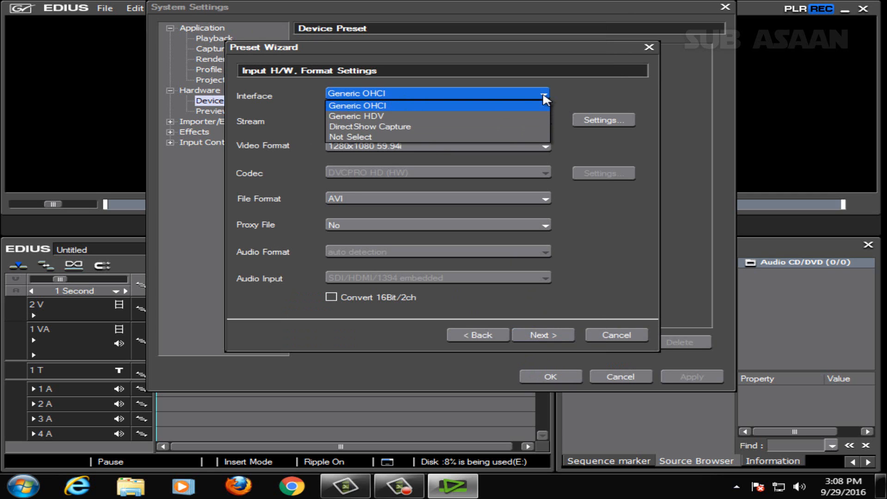
pyautogui.click(375, 117)
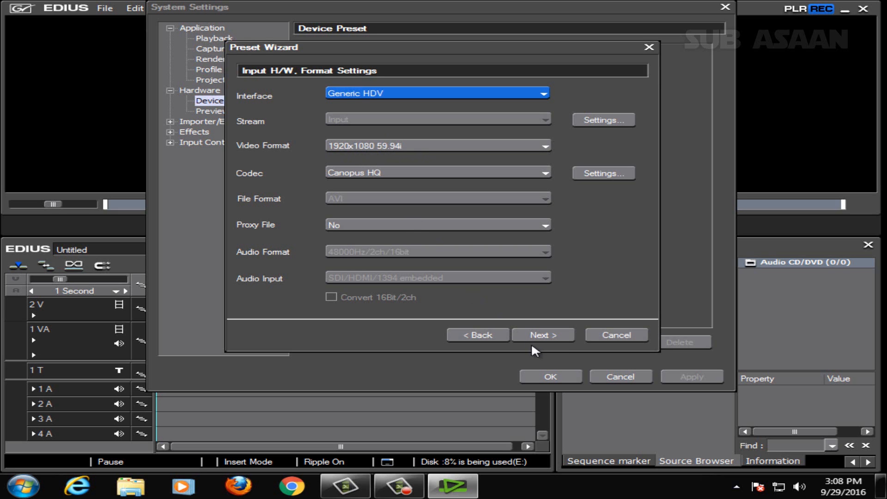
# - Keep Generic OHCI as the output interface, complete the device preset mm and confirm the System Settings
pyautogui.click(542, 336)
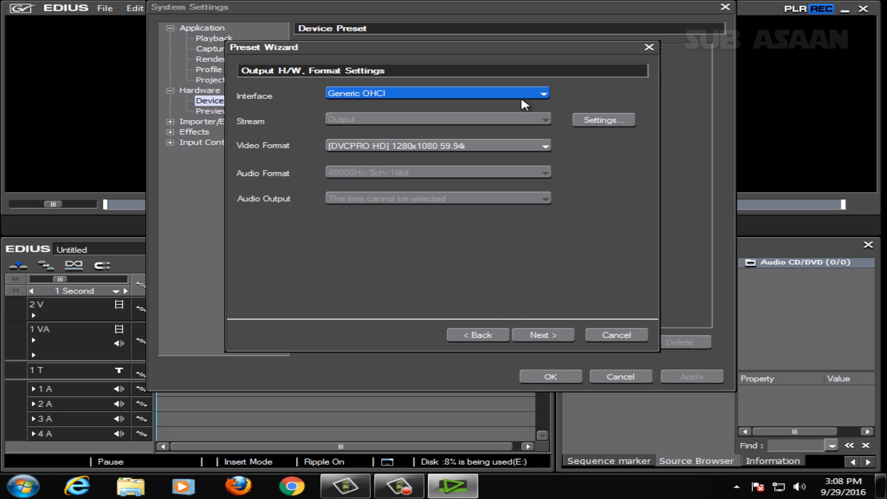
pyautogui.click(539, 94)
pyautogui.click(538, 94)
pyautogui.click(541, 335)
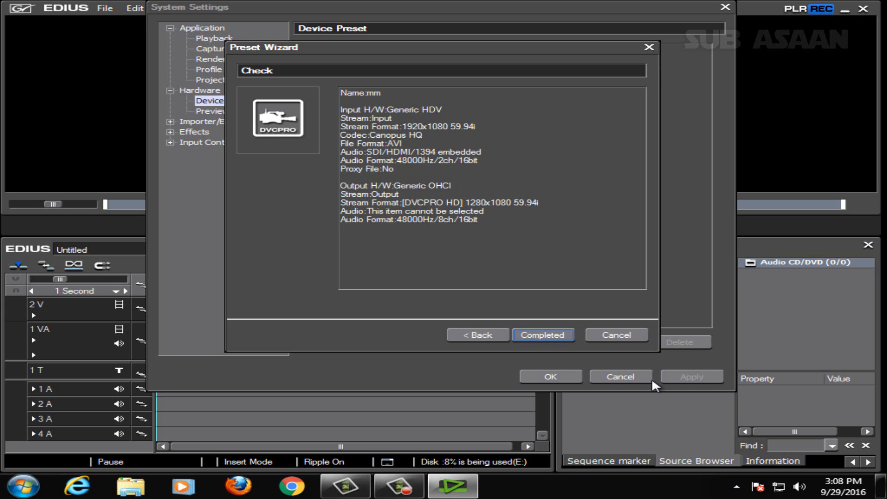
pyautogui.click(542, 336)
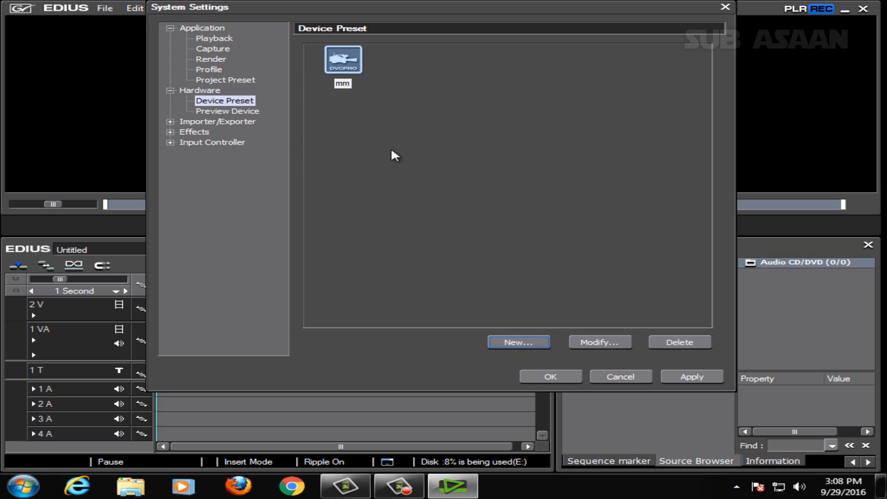
pyautogui.moveTo(341, 62)
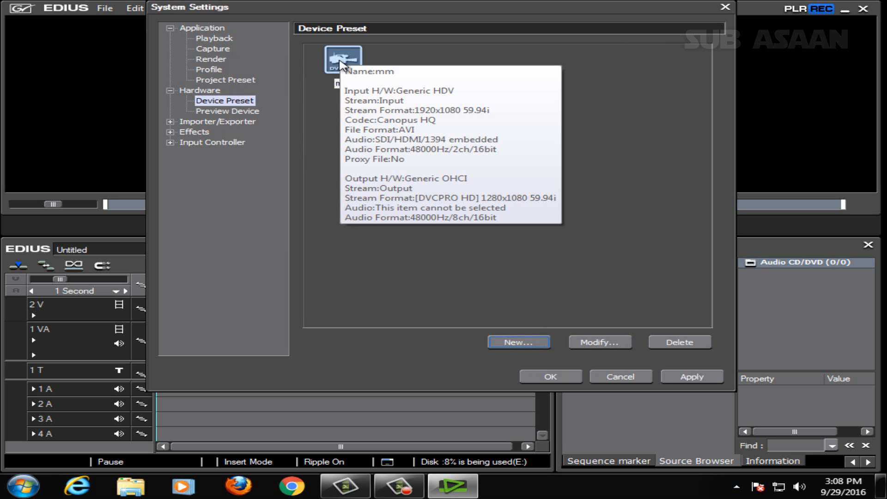
pyautogui.click(552, 378)
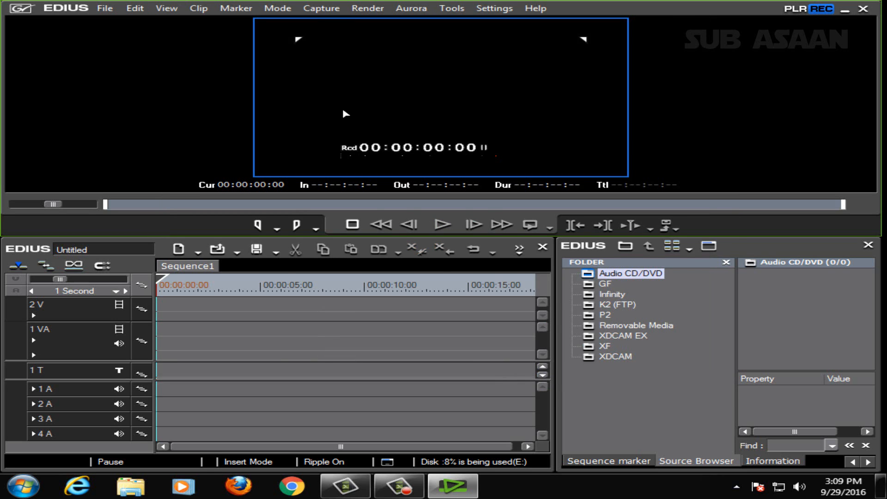
# - Select the mm preset as the capture input device and accept the reel number settings with UserBit used
pyautogui.click(322, 10)
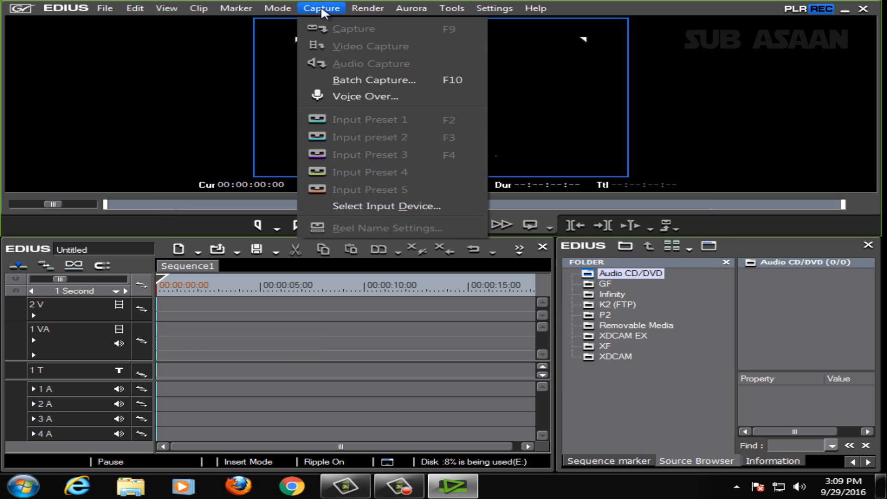
pyautogui.click(373, 206)
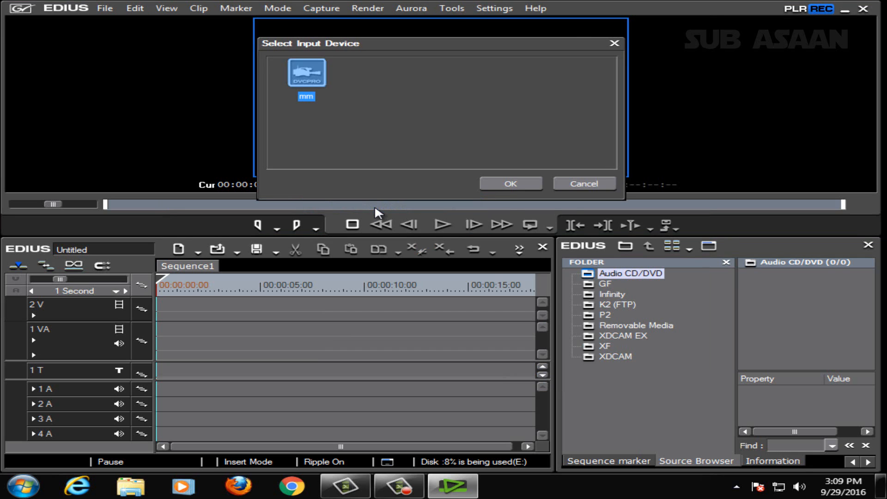
pyautogui.click(511, 185)
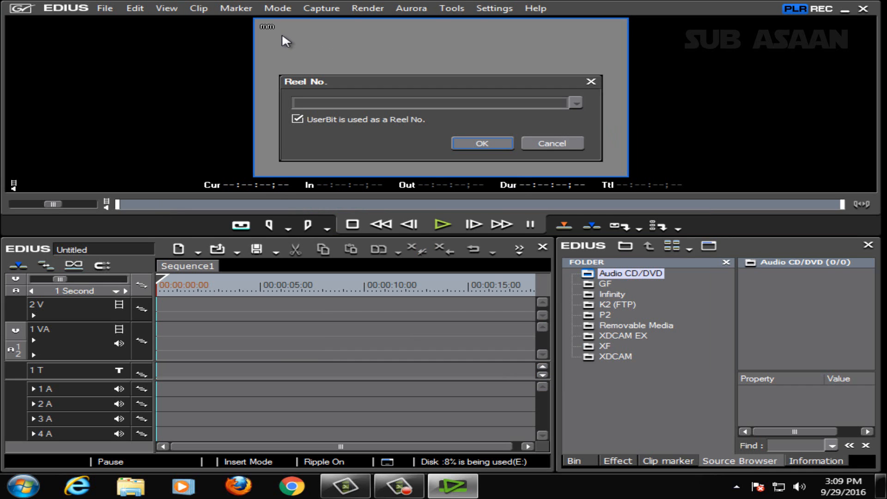
pyautogui.click(482, 143)
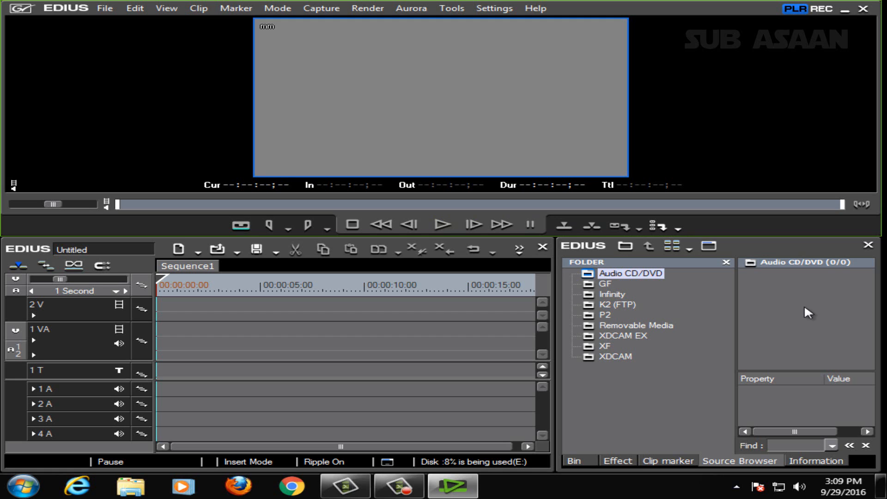
# - Show the bin, start adding a clip to it and browse to Local Disk (D:)
pyautogui.click(575, 461)
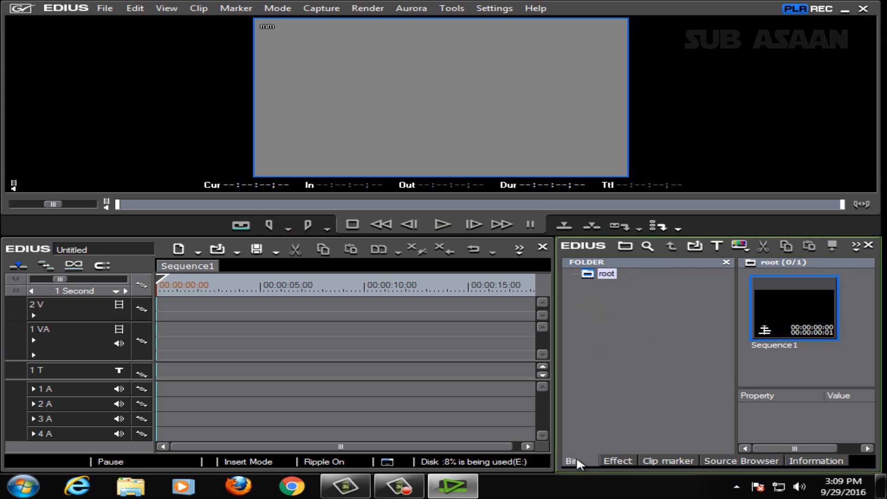
pyautogui.doubleClick(769, 365)
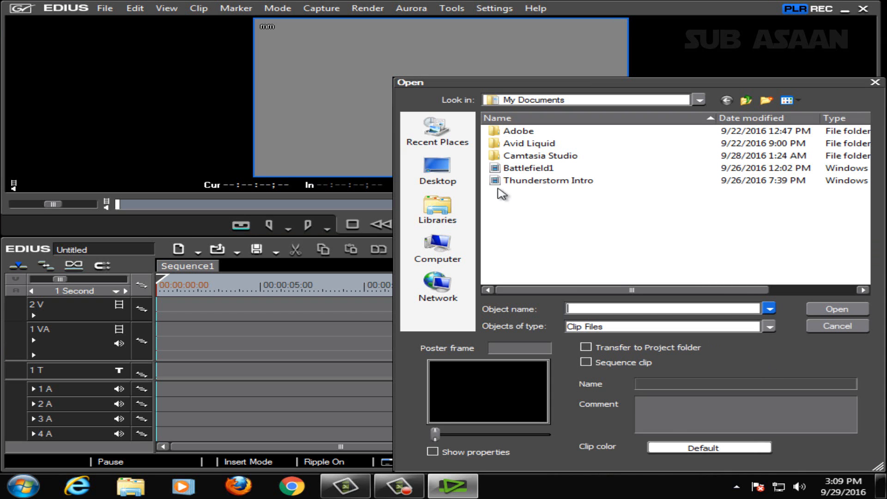
pyautogui.click(439, 247)
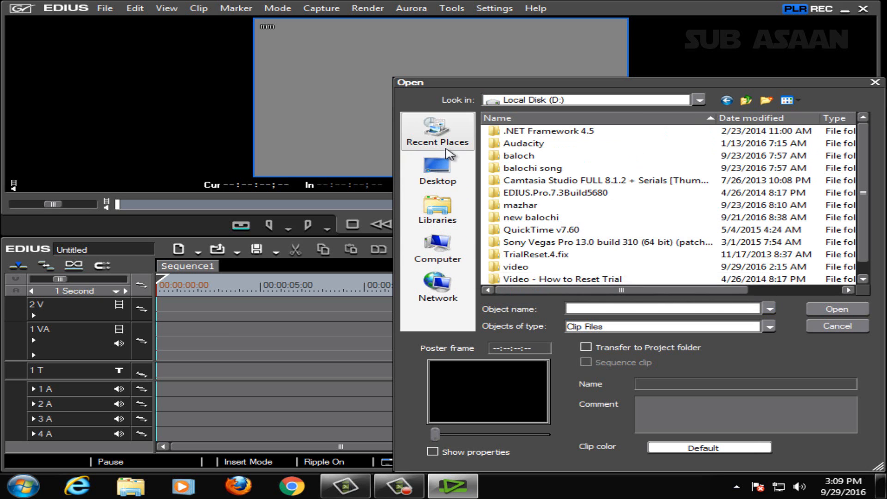
pyautogui.click(745, 99)
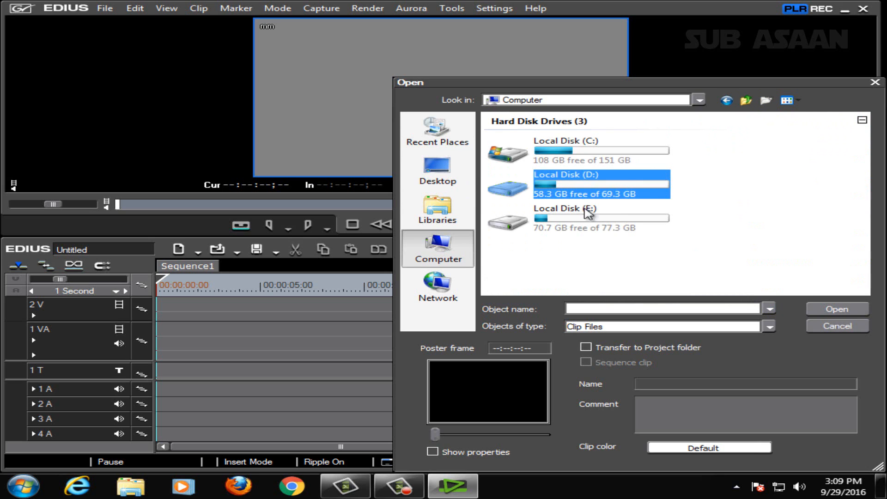
pyautogui.doubleClick(561, 201)
pyautogui.click(745, 99)
pyautogui.doubleClick(557, 219)
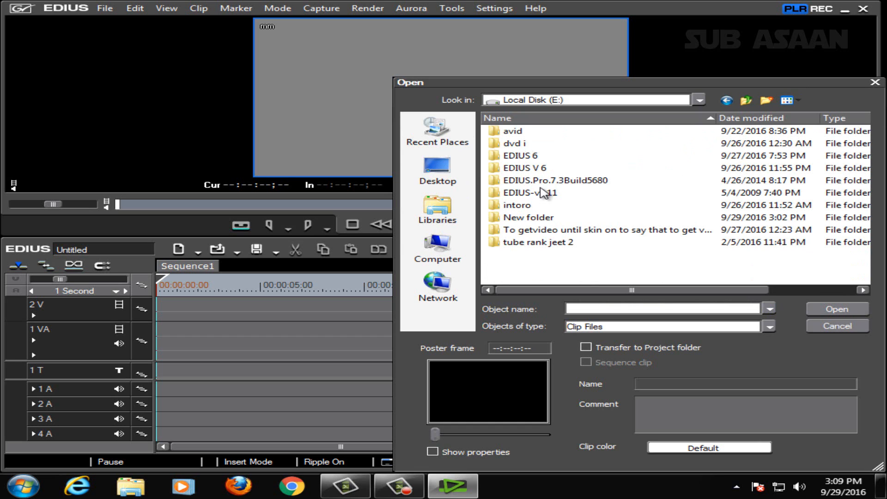
pyautogui.click(746, 99)
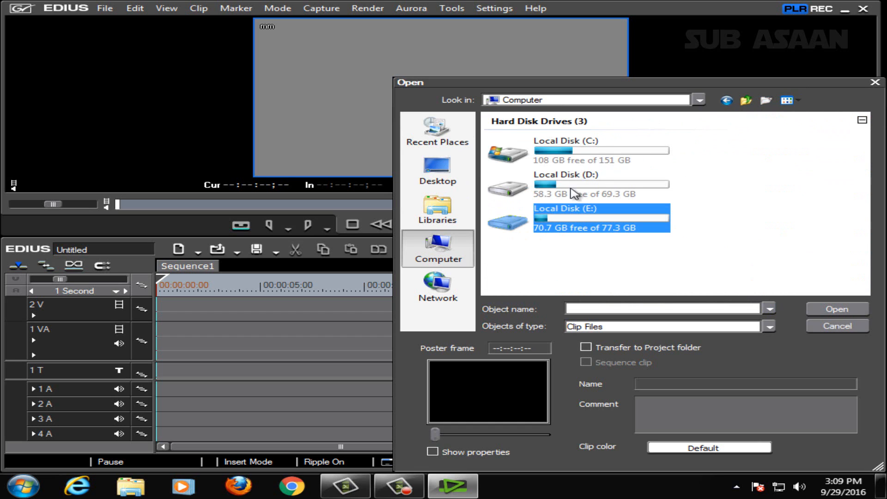
pyautogui.doubleClick(585, 175)
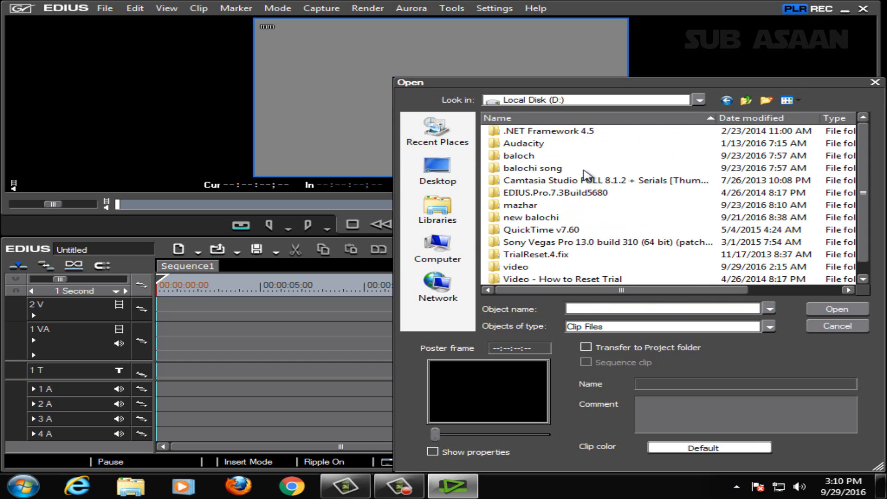
# - Import the clip 20160914_201619 from the video folder into the bin and place it at the start of the 1 VA track
pyautogui.scroll(-1, 561, 210)
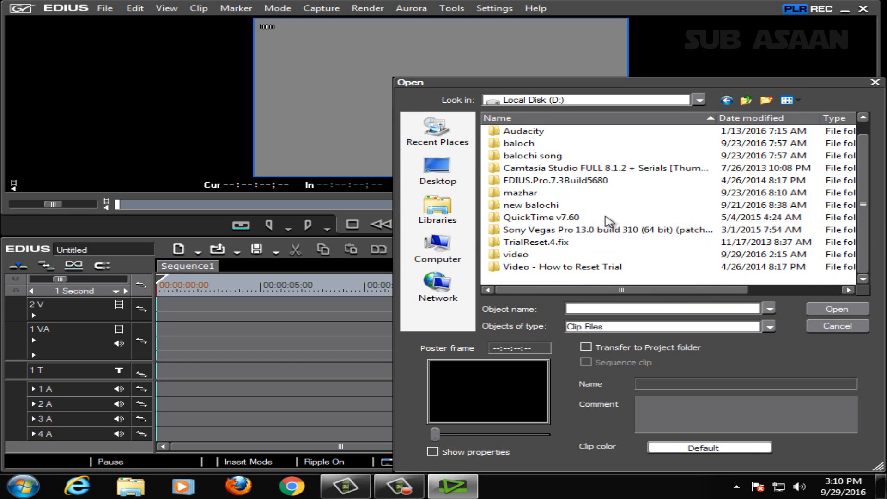
pyautogui.scroll(1, 583, 220)
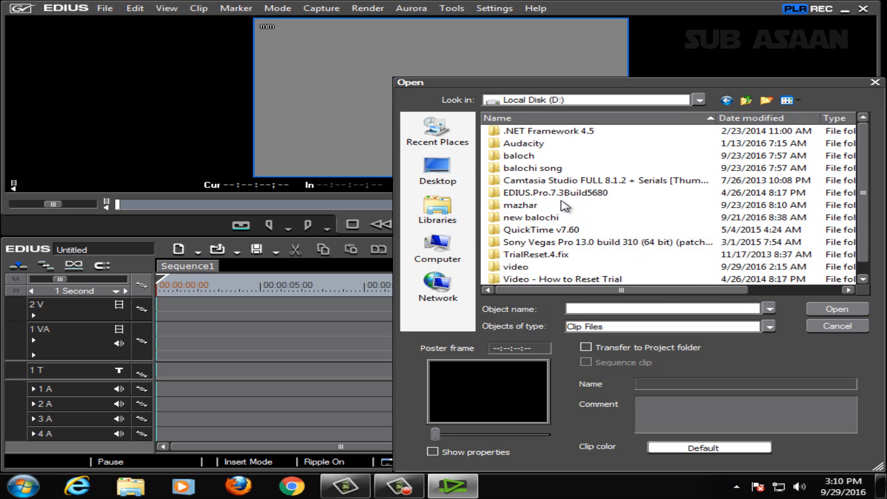
pyautogui.scroll(-1, 563, 206)
pyautogui.doubleClick(516, 252)
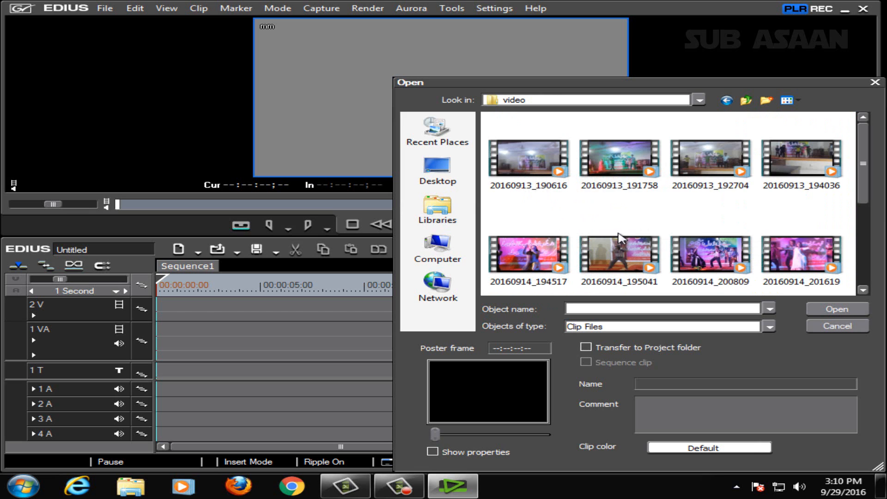
pyautogui.click(801, 258)
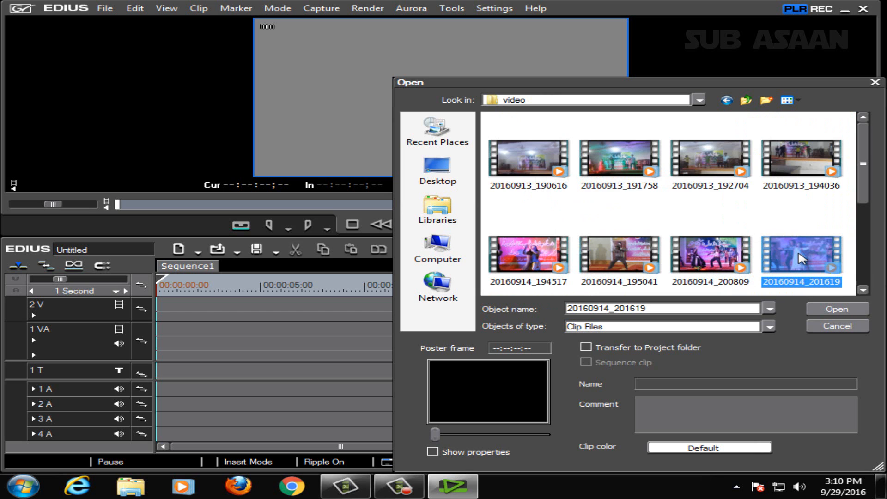
pyautogui.click(833, 309)
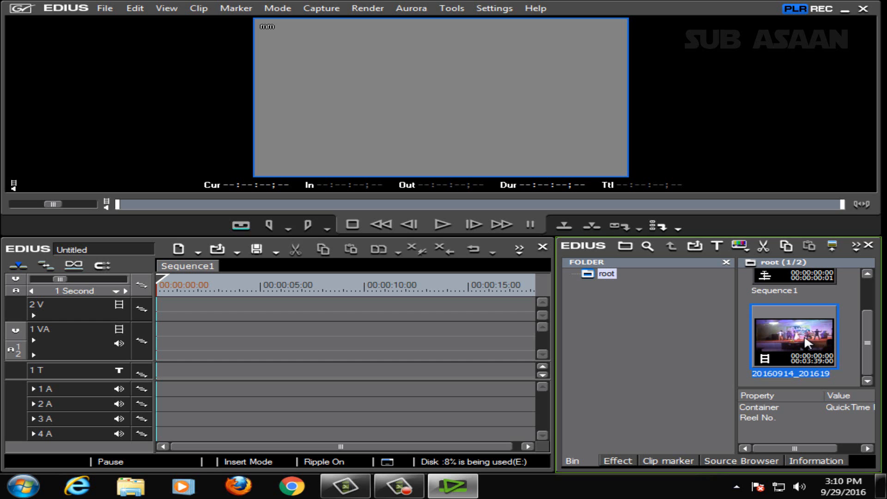
pyautogui.moveTo(806, 342); pyautogui.dragTo(170, 342)
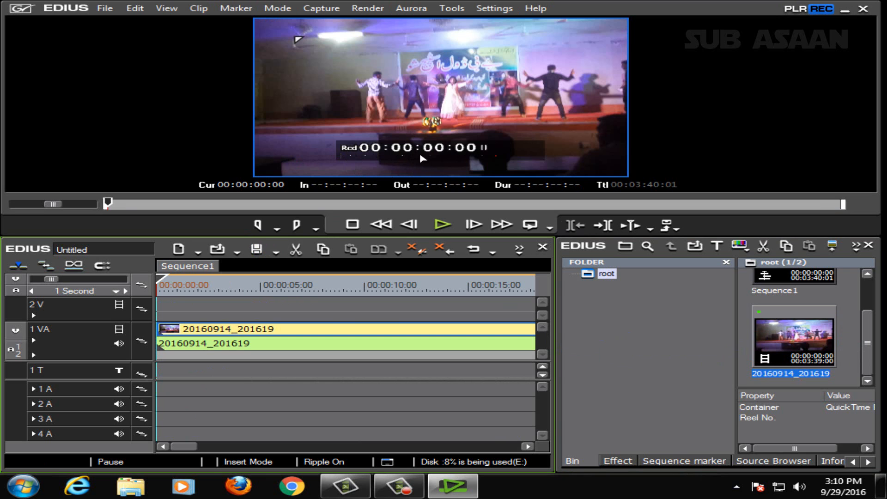
# - Play the start of the sequence twice, stopping and returning the playhead to the beginning each time
pyautogui.click(439, 225)
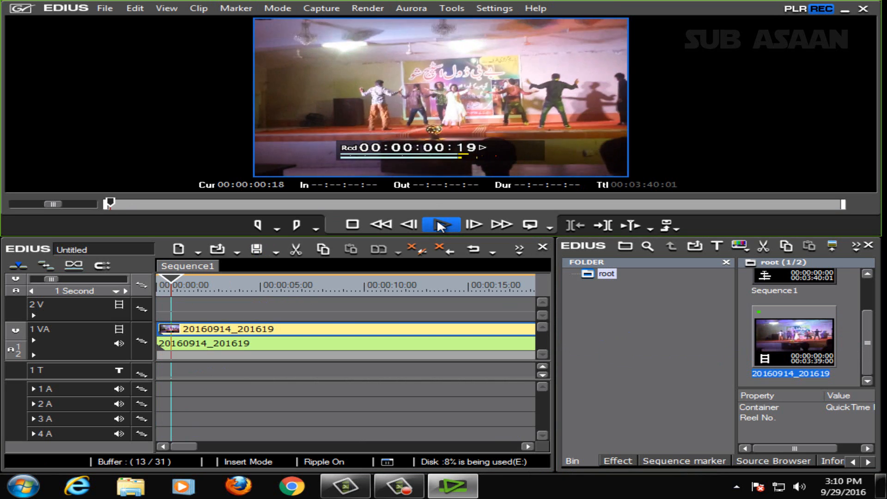
pyautogui.click(352, 225)
pyautogui.moveTo(273, 279); pyautogui.dragTo(159, 283)
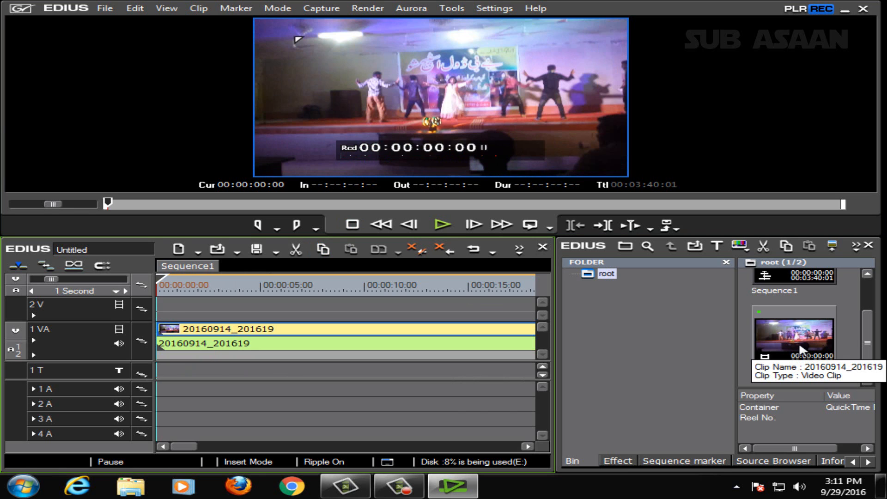
pyautogui.click(442, 226)
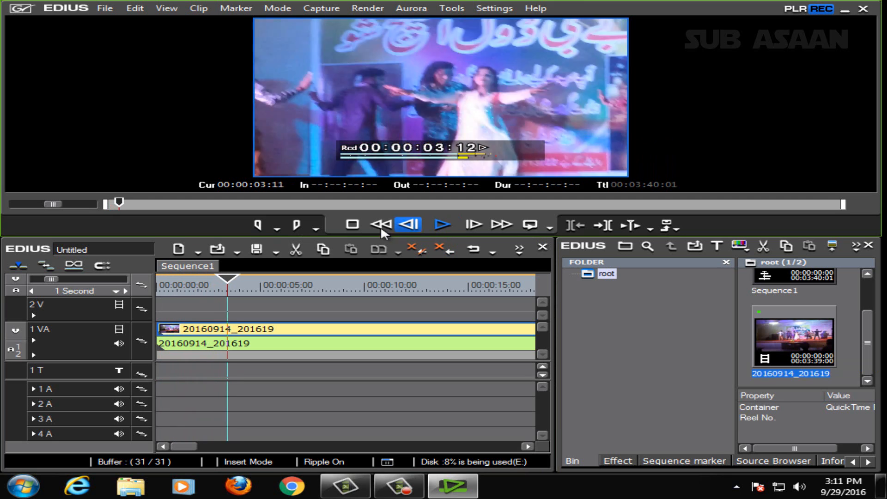
pyautogui.click(353, 225)
pyautogui.moveTo(245, 282); pyautogui.dragTo(148, 283)
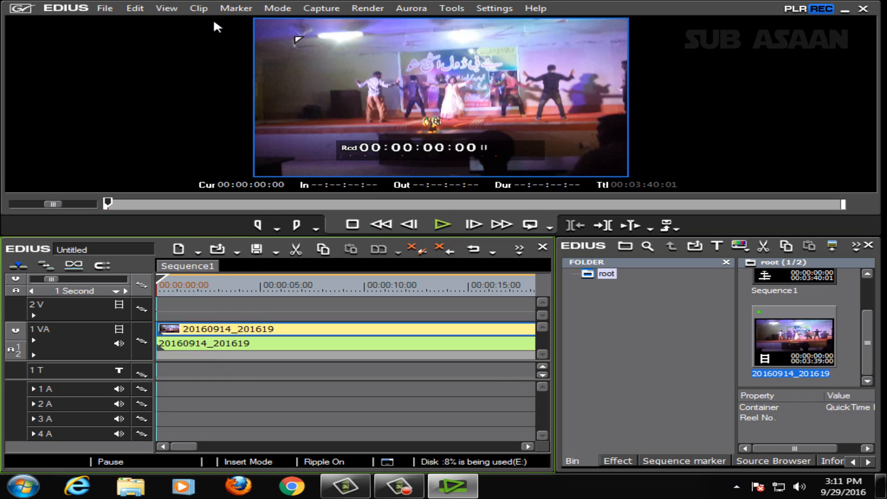
# - Turn off the on-screen status display over the preview
pyautogui.click(166, 9)
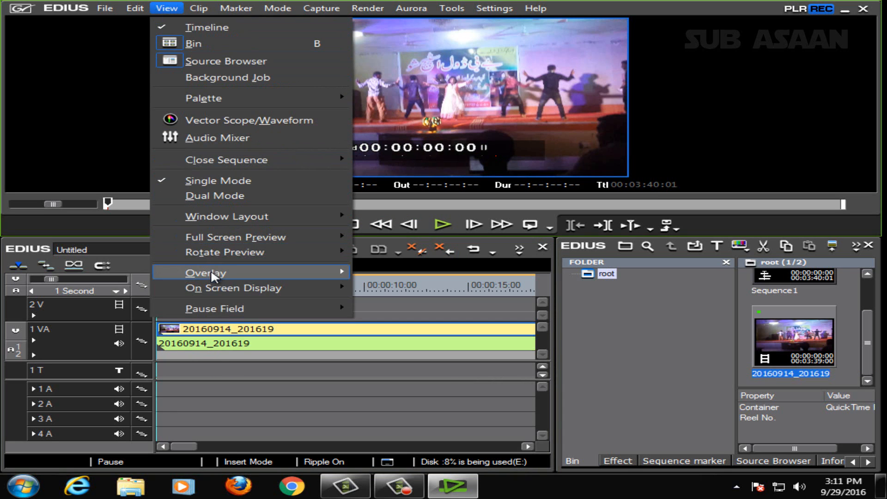
pyautogui.moveTo(211, 273)
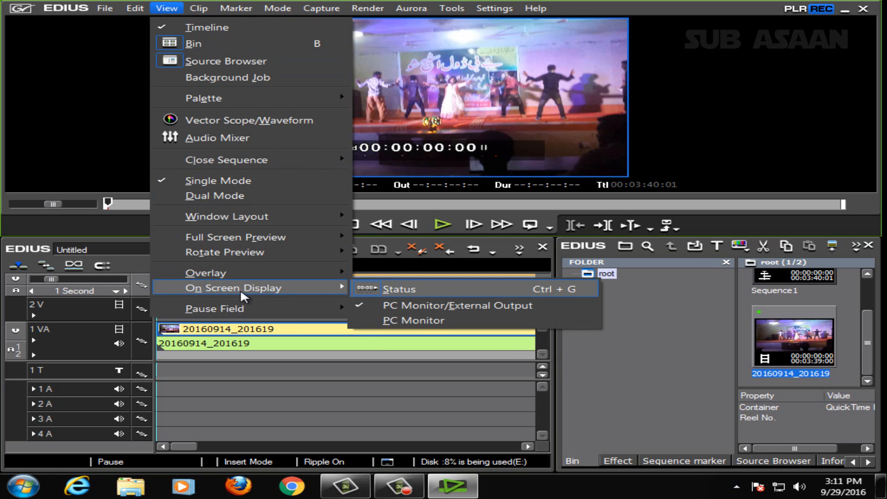
pyautogui.click(390, 289)
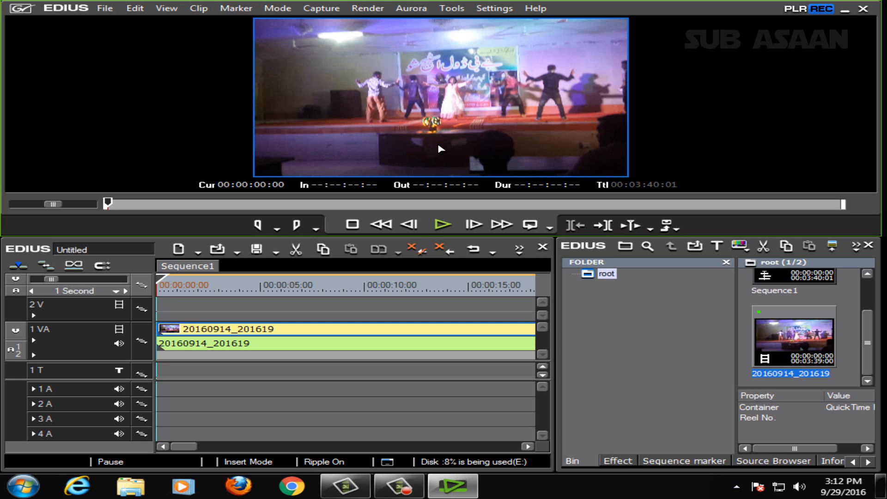
pyautogui.click(399, 486)
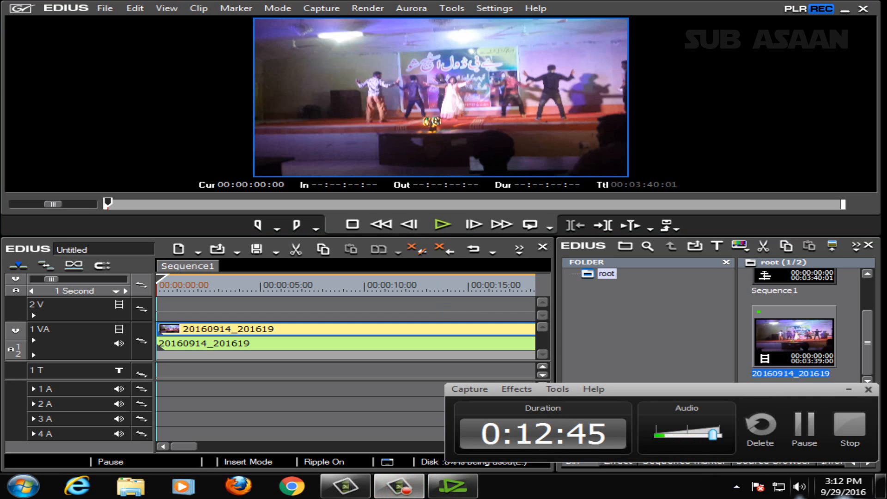